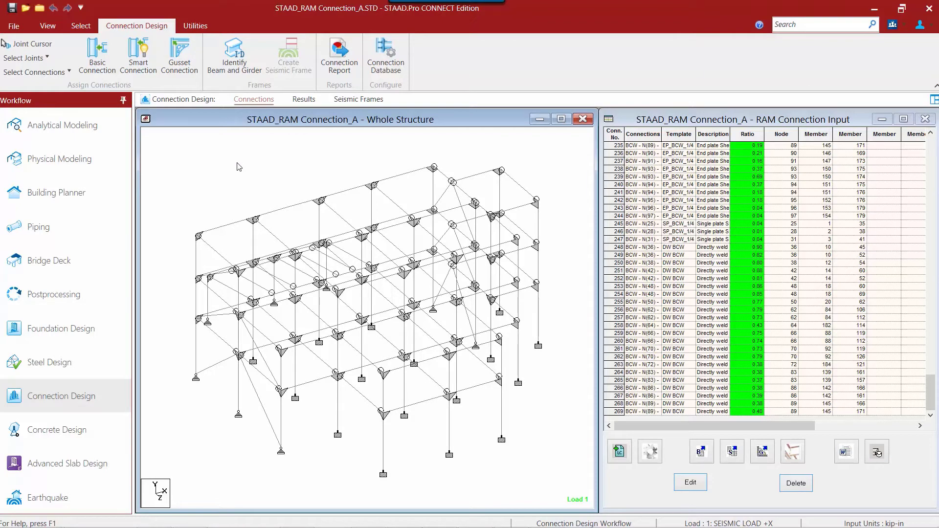
Select all beam-girder joints and choose the Single Plate BG type for a basic connection
click(25, 60)
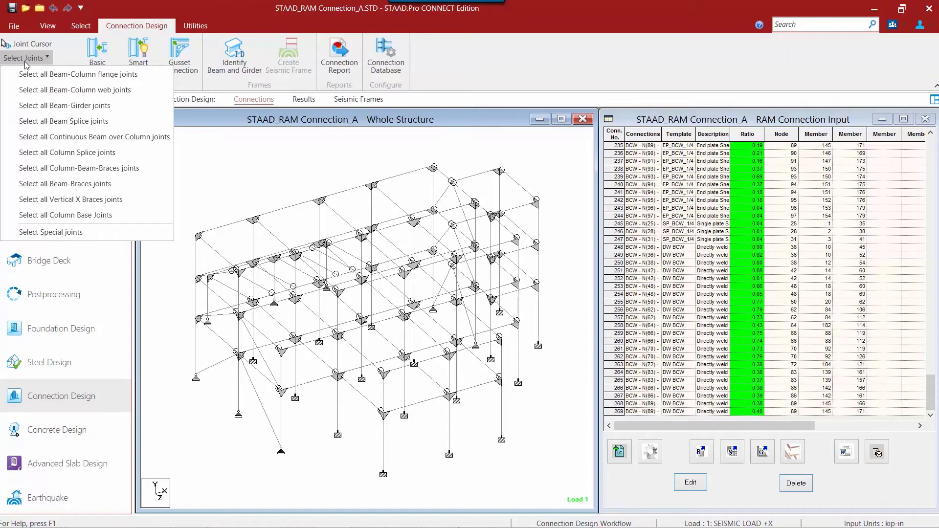
click(61, 106)
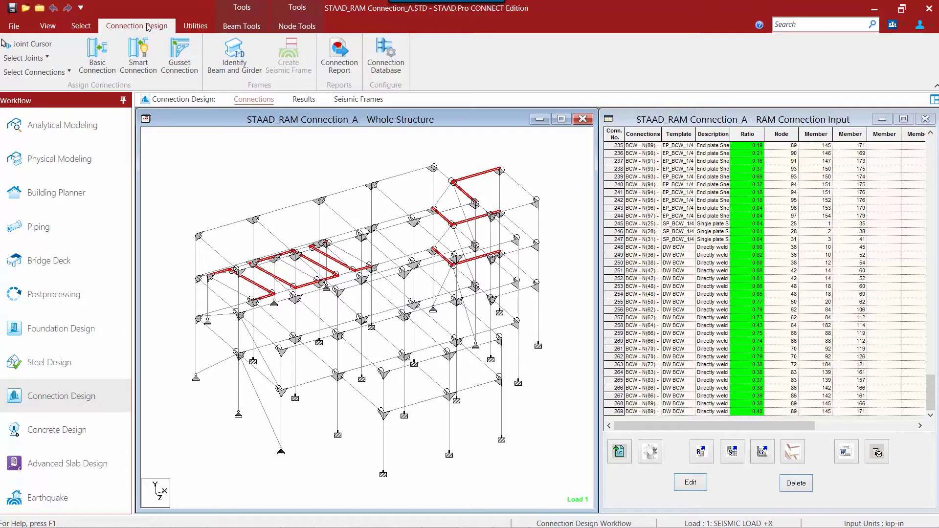
click(91, 59)
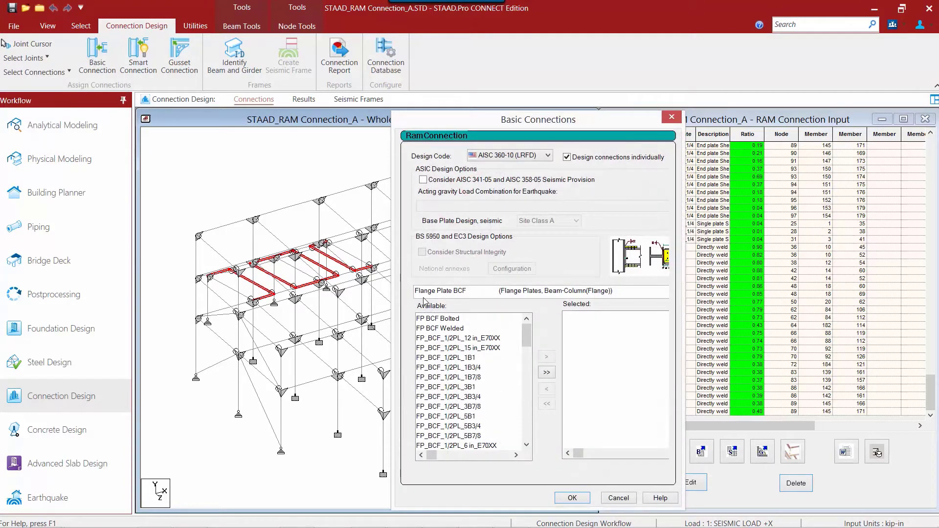
click(429, 294)
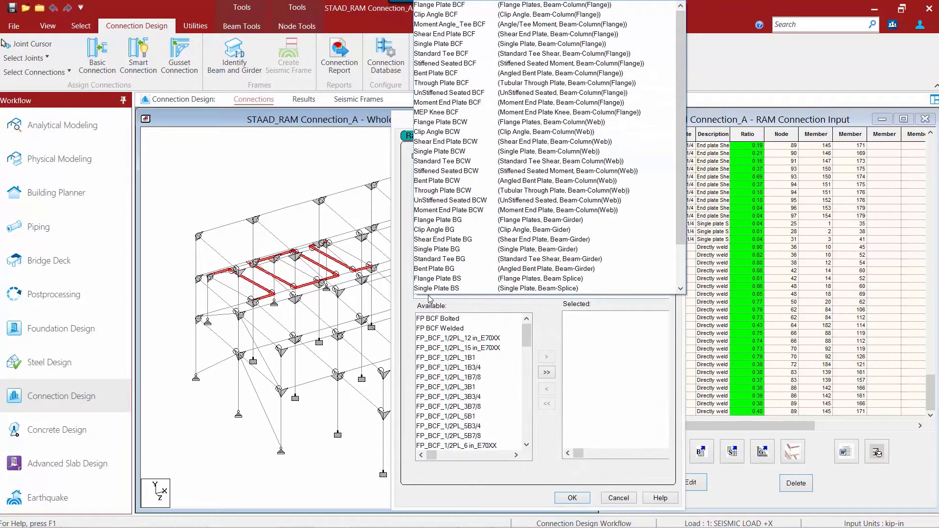
click(420, 250)
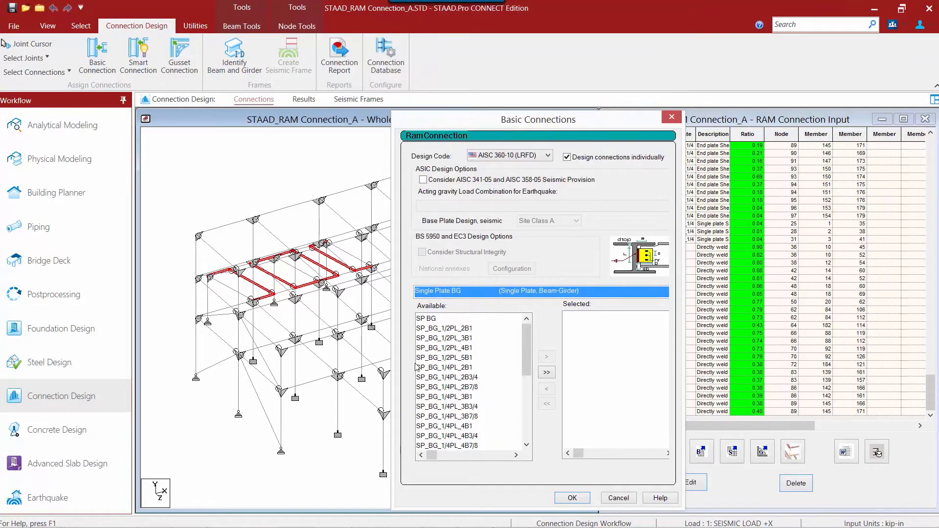
Add the SP_BG_1/4PL and SP_BG_3/8PL templates 2B3/4, 3B3/4, 4B3/4 and 5B3/4 to the selected connection templates
click(453, 377)
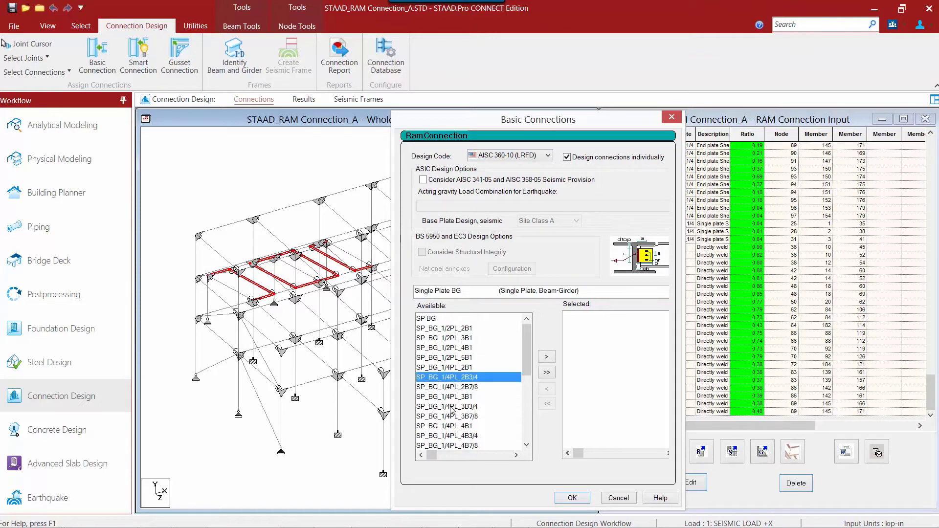
ctrl+click(450, 406)
scroll(448, 410, down, 1)
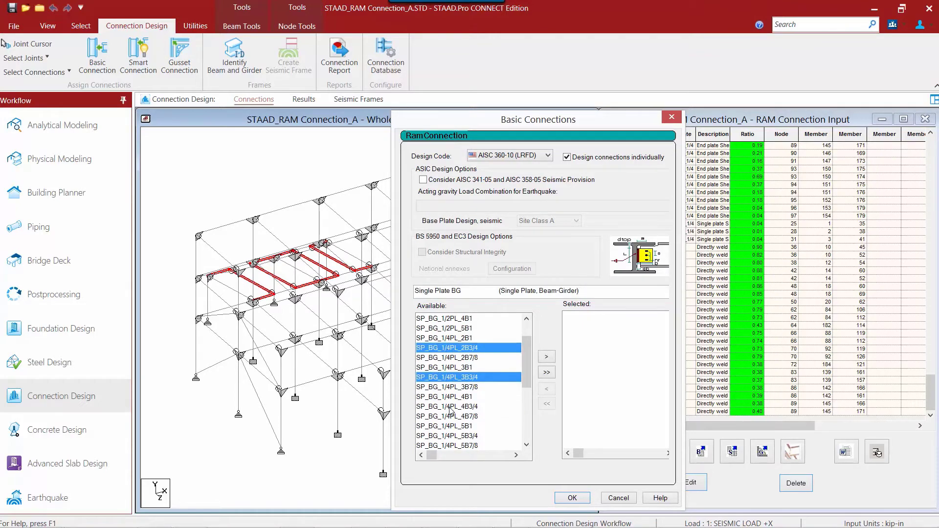
ctrl+click(449, 407)
ctrl+click(445, 437)
scroll(447, 438, down, 1)
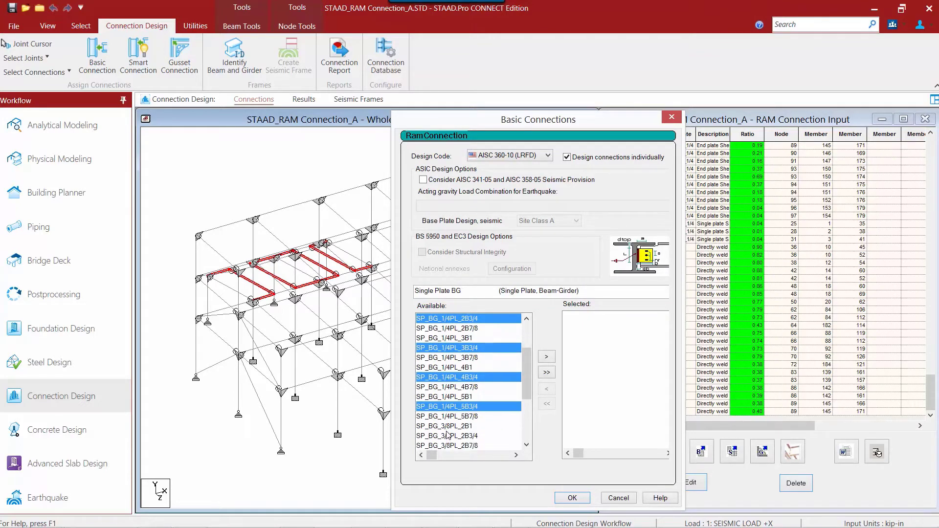
ctrl+click(448, 436)
scroll(453, 435, down, 1)
scroll(454, 435, down, 1)
ctrl+click(453, 436)
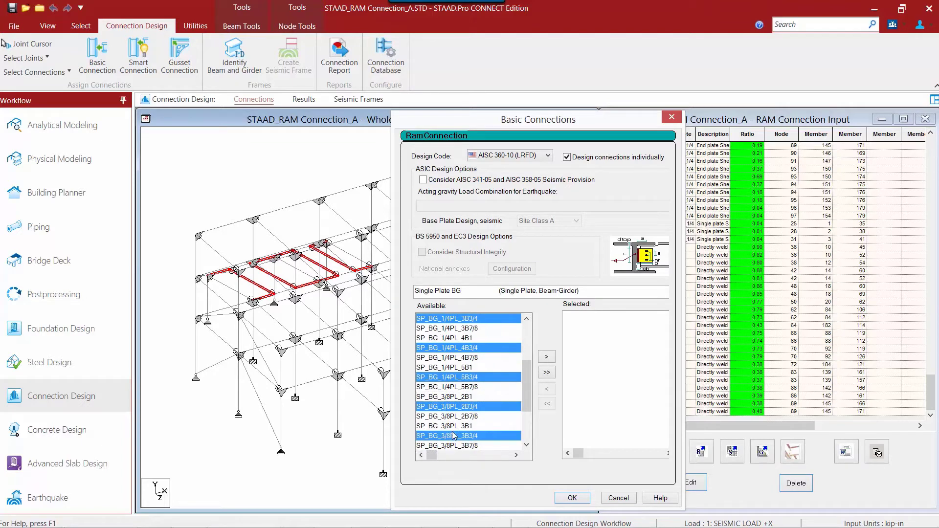
scroll(454, 436, down, 1)
ctrl+click(453, 435)
scroll(454, 436, down, 1)
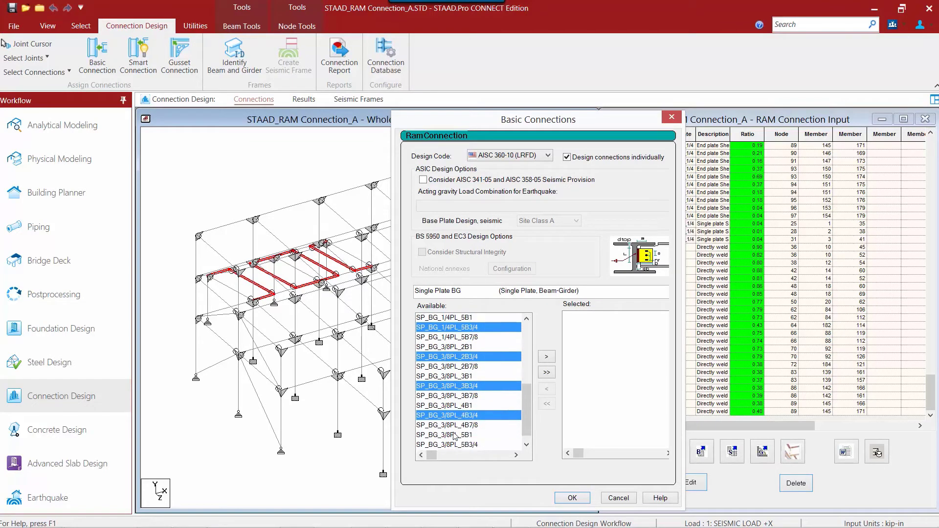
ctrl+click(453, 436)
scroll(454, 438, down, 1)
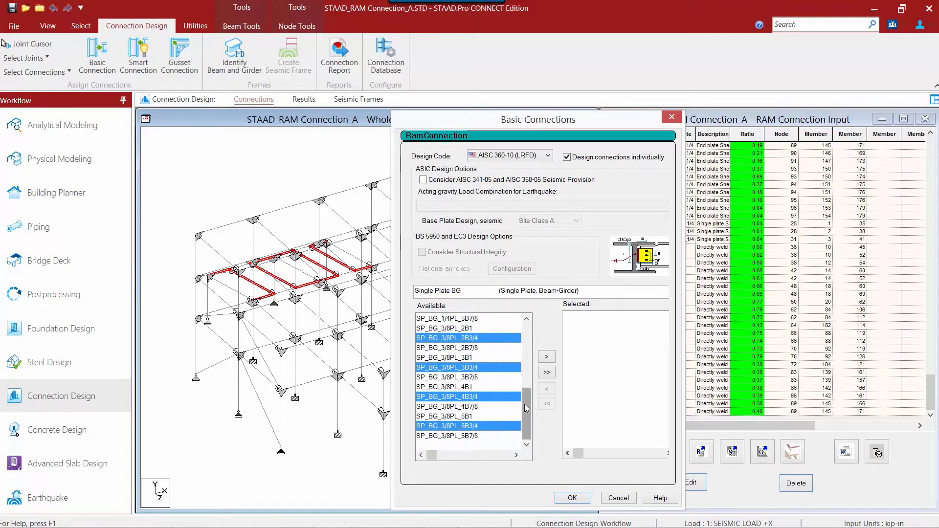
click(547, 357)
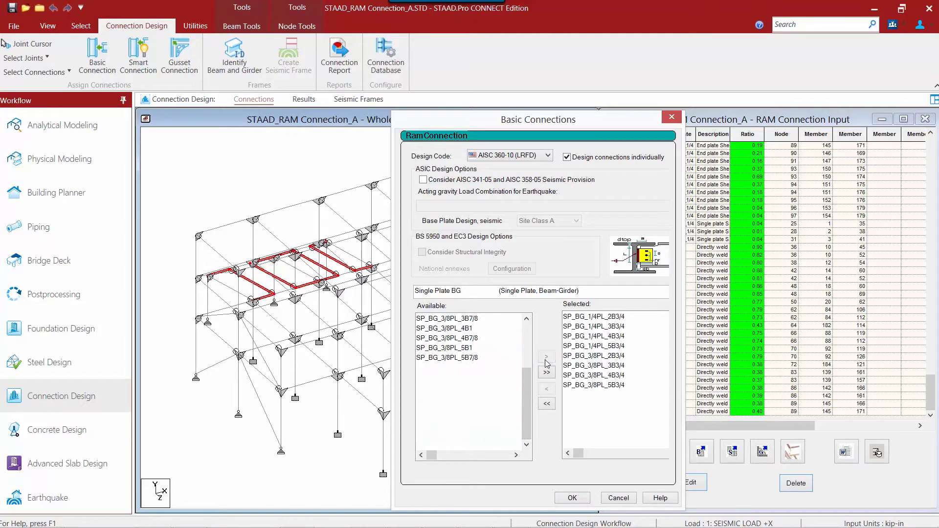
Assign and design the single-plate connections at the selected beam-girder joints, review the validation log and close it
click(571, 498)
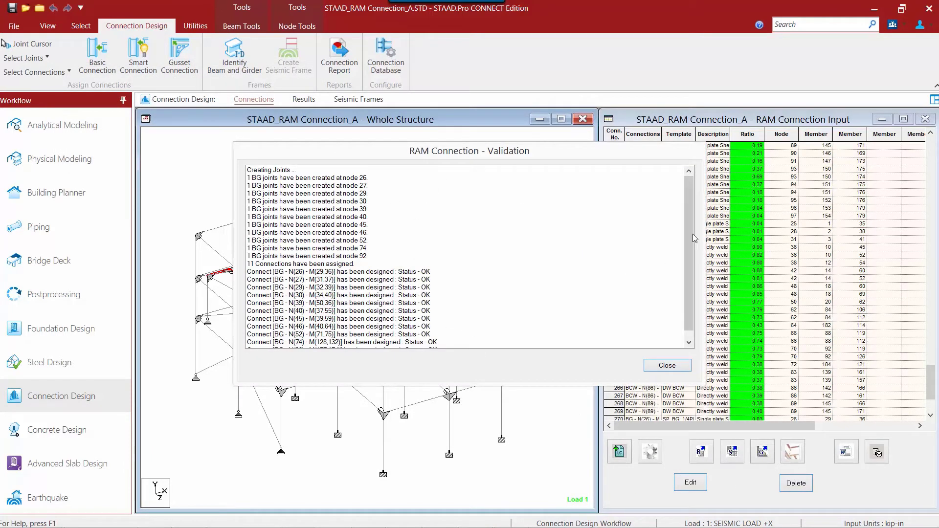
scroll(685, 240, down, 1)
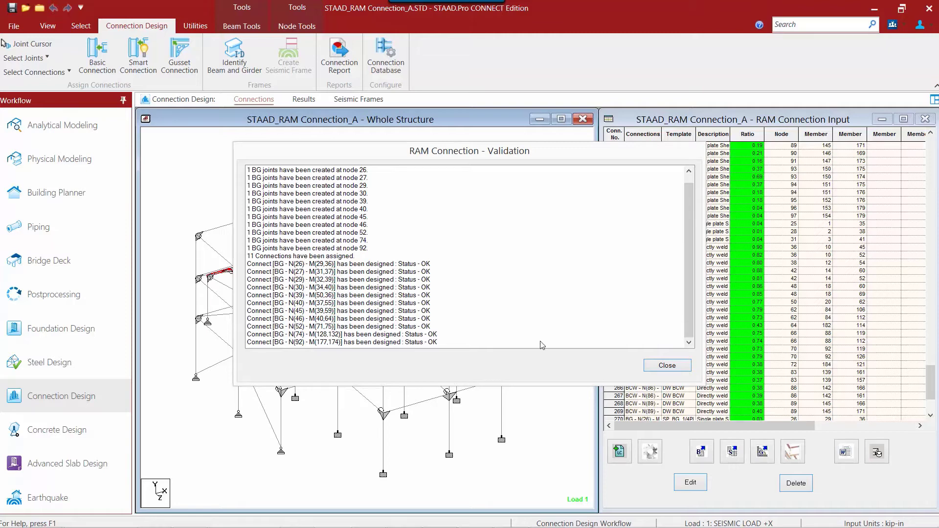
click(667, 366)
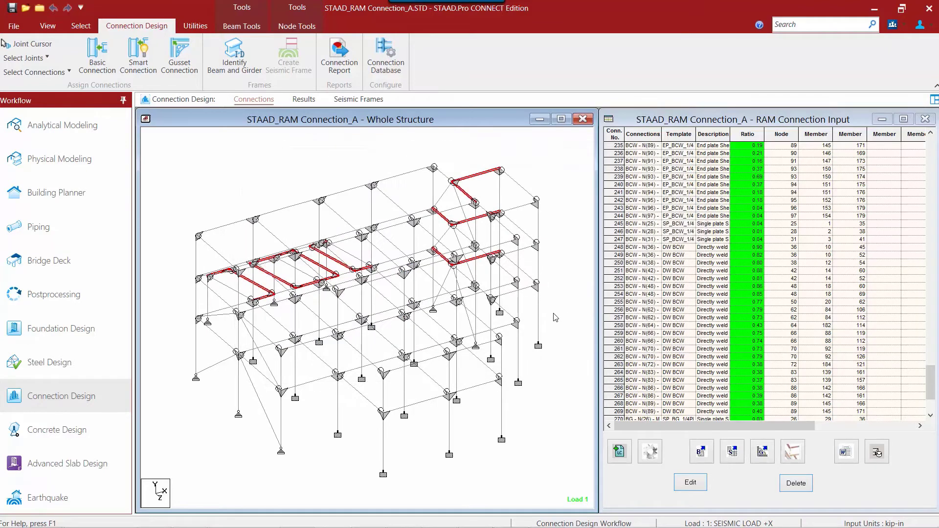
Inspect the beam-girder connection at node 26 in the 3D Connection Pad, close it and clear the selection
click(932, 382)
drag(932, 383, 932, 393)
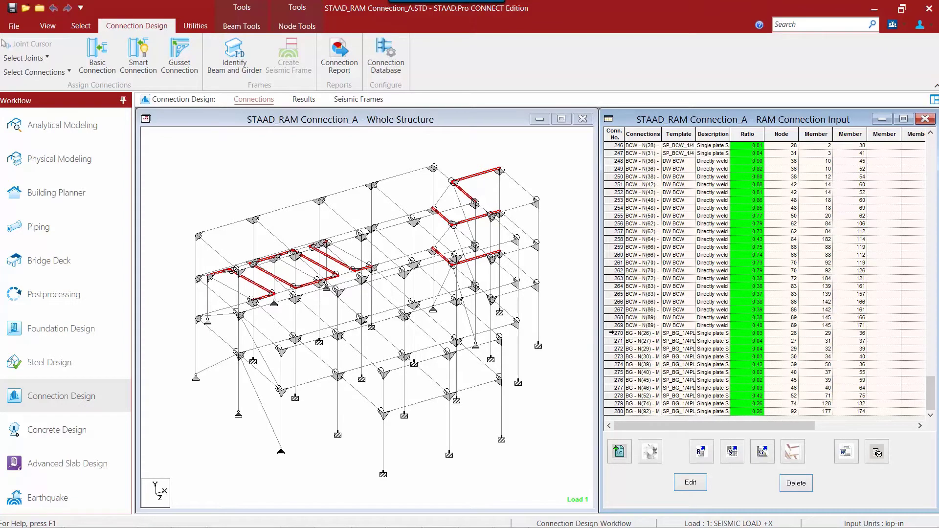
double_click(612, 333)
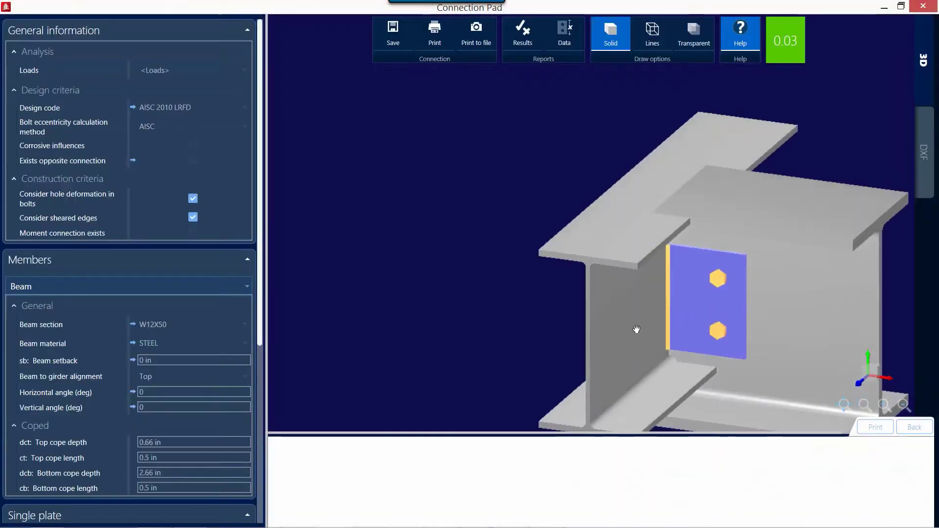
middle_drag(636, 329, 581, 302)
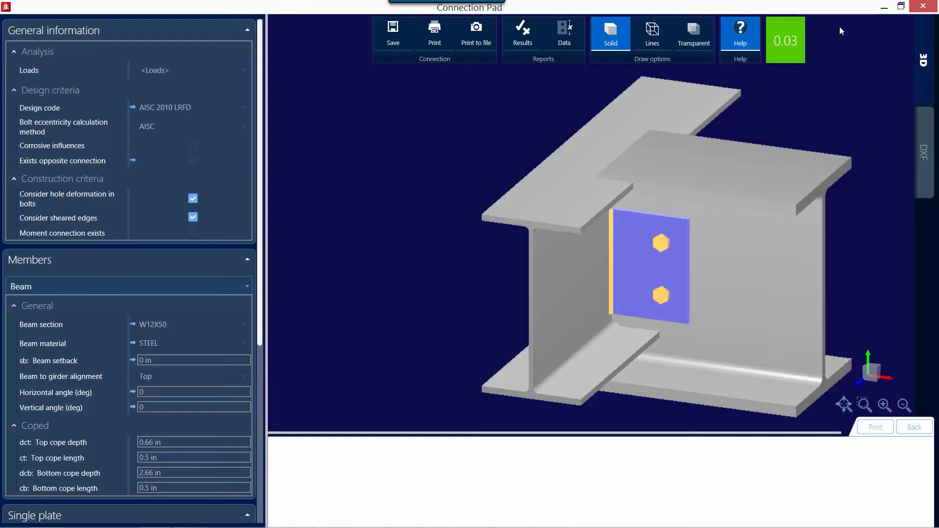
click(915, 8)
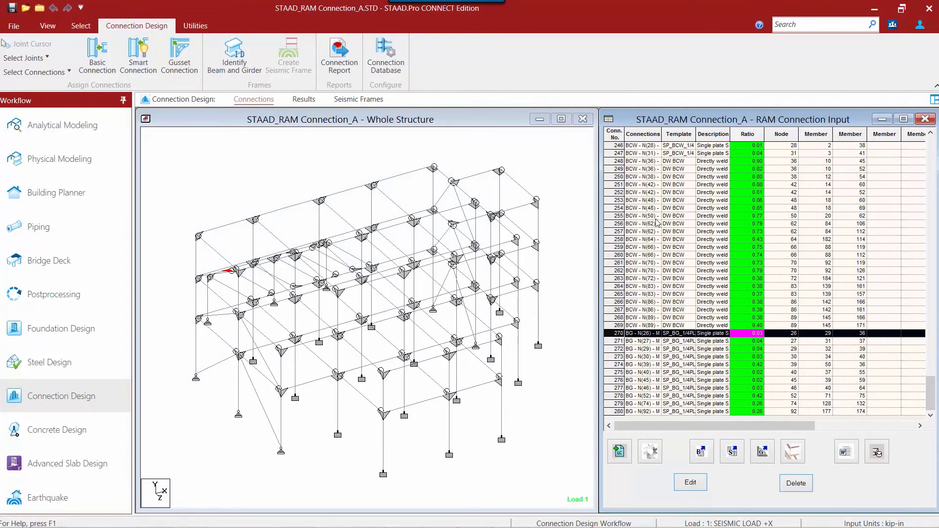
click(508, 151)
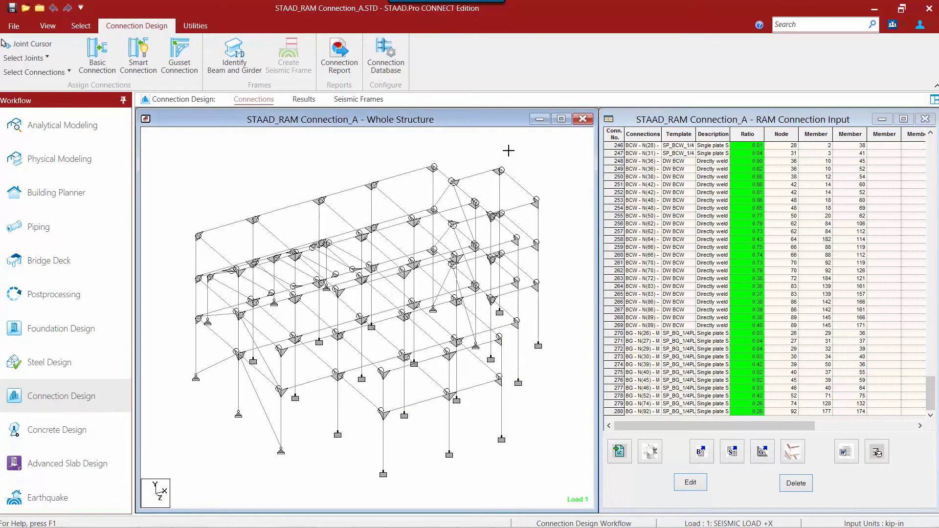
Display the member numbers and swap beam and girder for the connections at nodes 26, 27, 29, 30, 39, 52 and 74
key(shift+b)
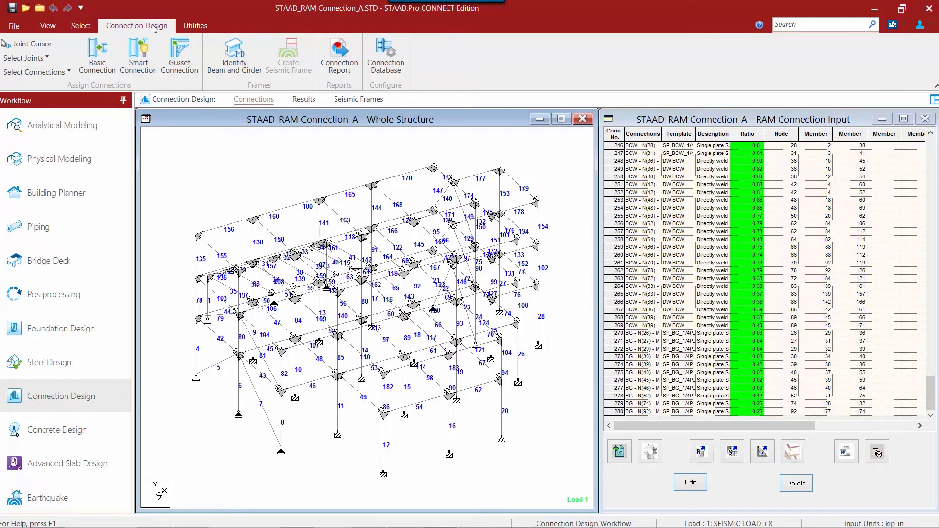
click(224, 54)
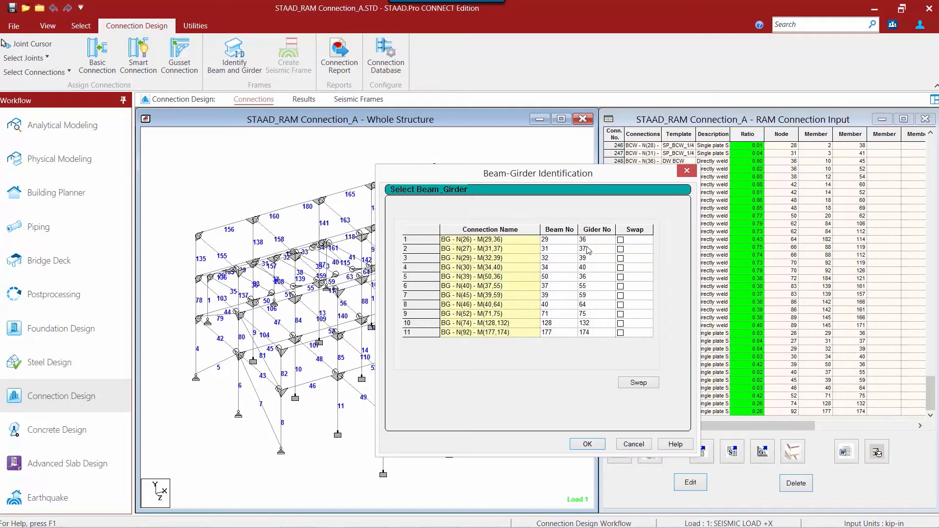
click(621, 240)
click(620, 277)
click(620, 250)
click(620, 259)
click(620, 268)
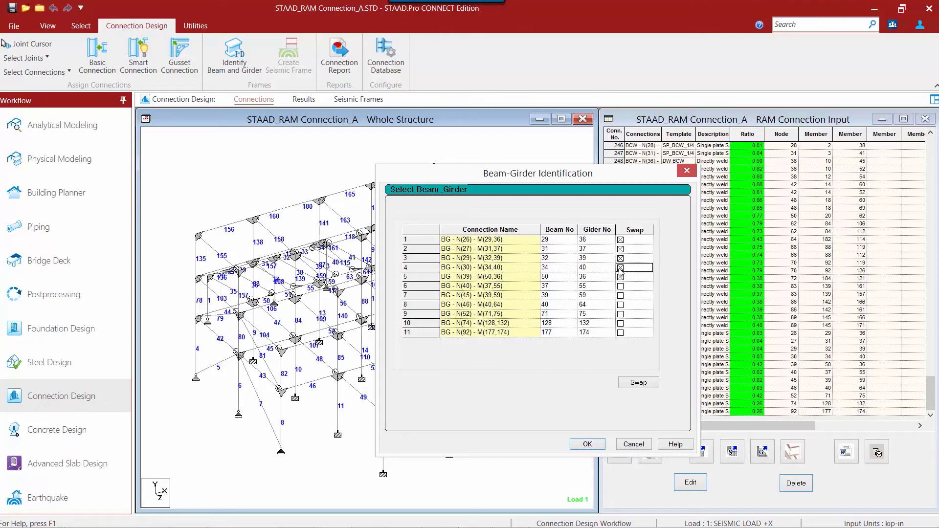
click(621, 314)
click(620, 323)
click(640, 384)
click(587, 445)
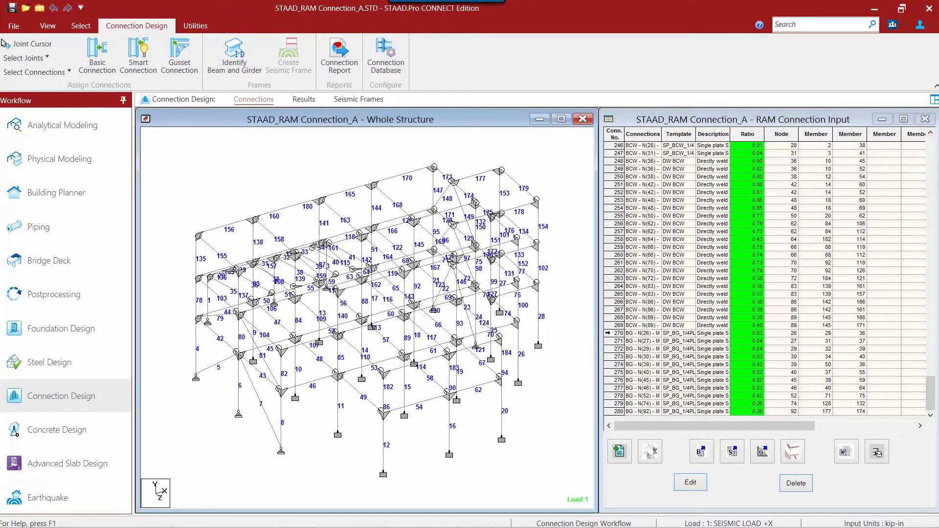
Check the swapped beam-girder connection at node 26 in the 3D Connection Pad, close it and clear the selection
double_click(607, 333)
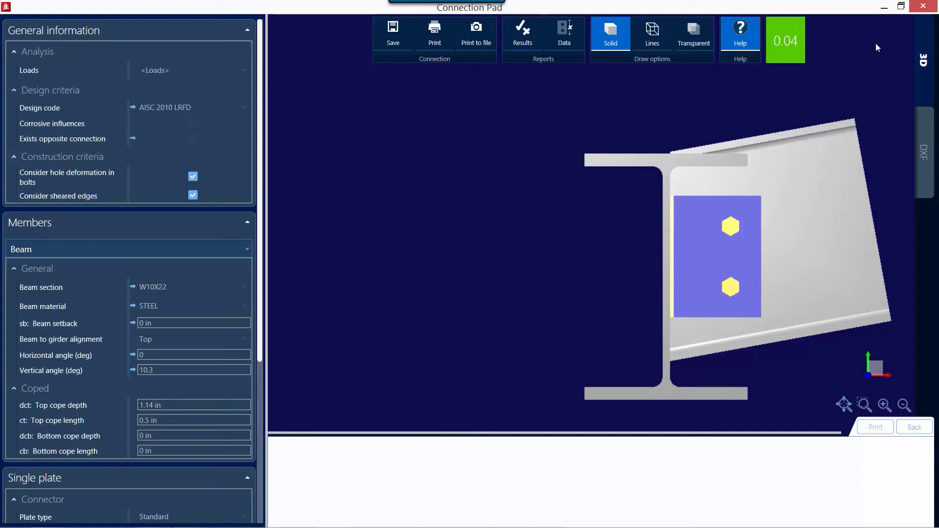
click(920, 7)
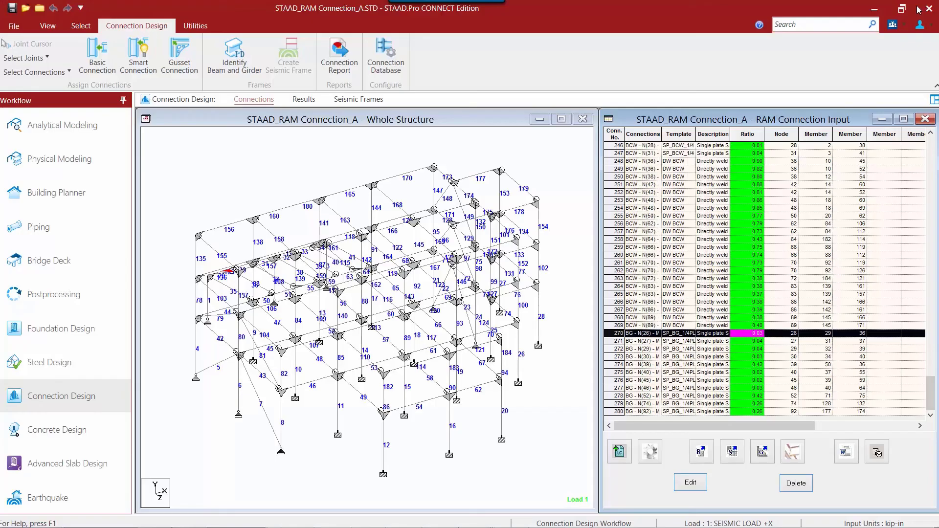
click(270, 157)
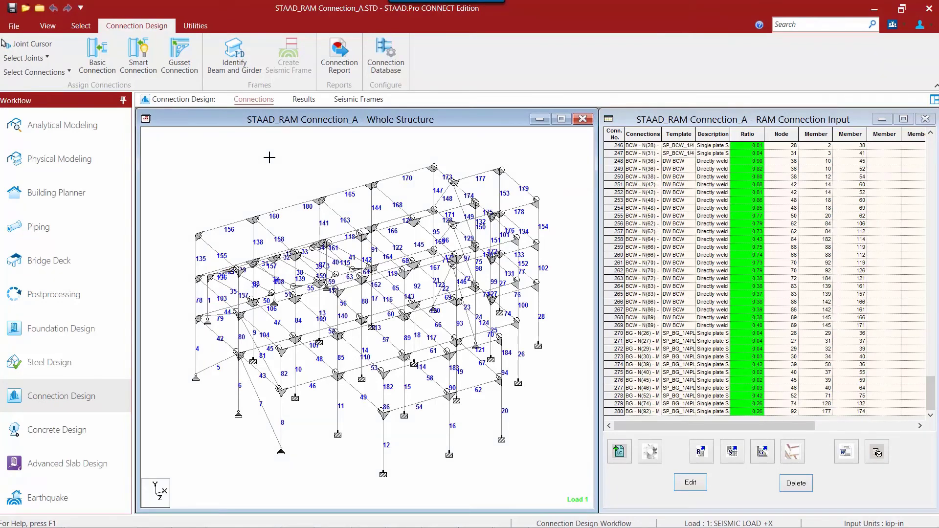